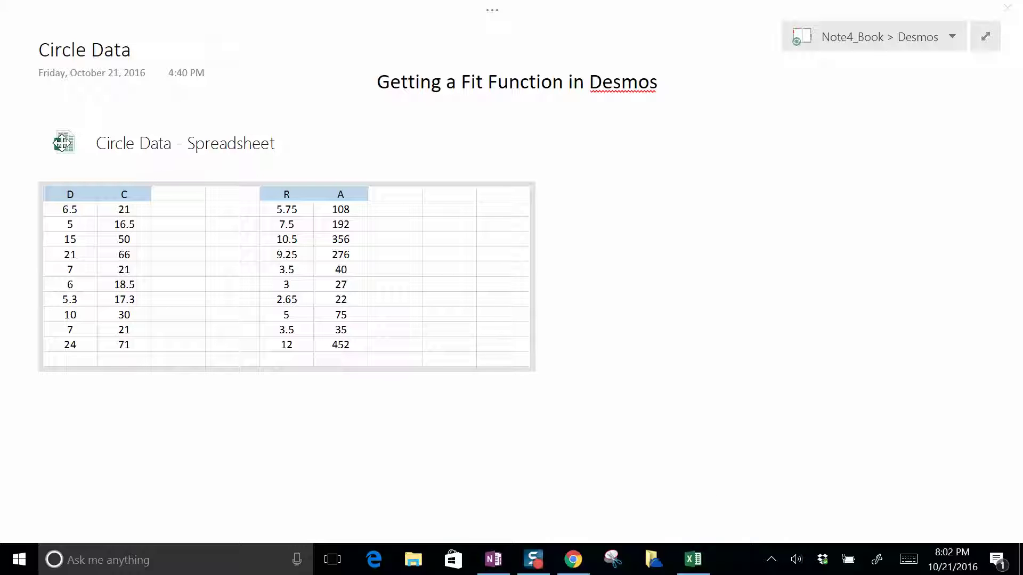
- Copy the ten D and C values from the embedded Circle Data spreadsheet, then switch to Desmos
{"action": "left_click", "coordinate": [63, 143]}
{"action": "double_click", "coordinate": [63, 142]}
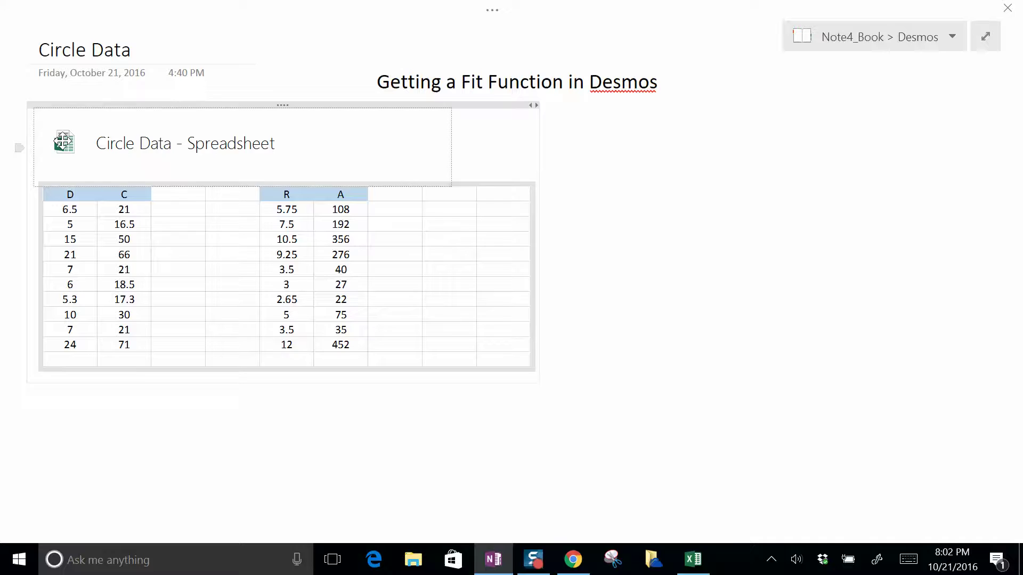
{"action": "left_click_drag", "start_coordinate": [220, 250], "coordinate": [275, 388]}
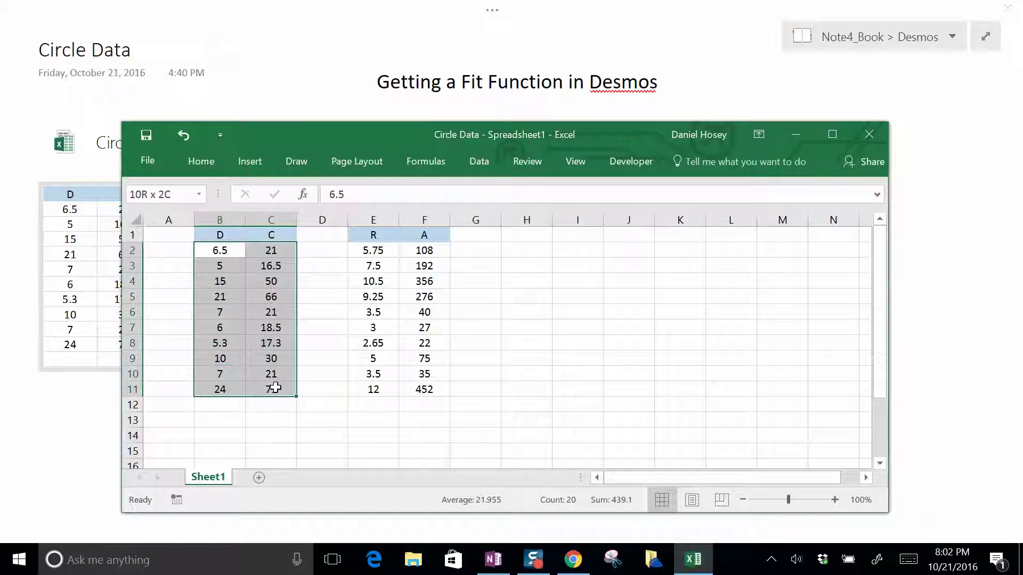
{"action": "right_click", "coordinate": [225, 251]}
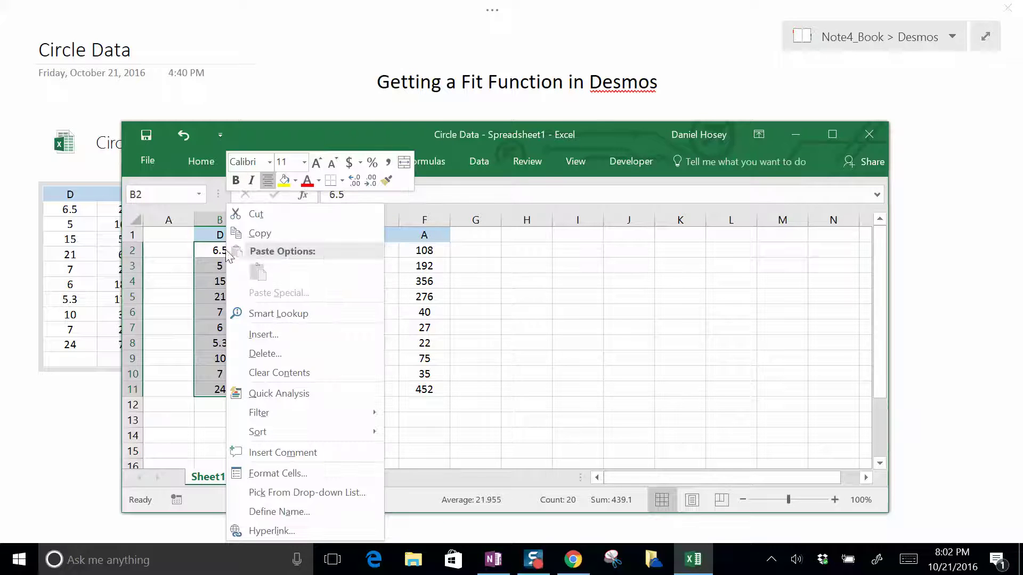
{"action": "left_click", "coordinate": [261, 233]}
{"action": "key", "text": "alt+Tab"}
{"action": "key", "text": "alt+Tab"}
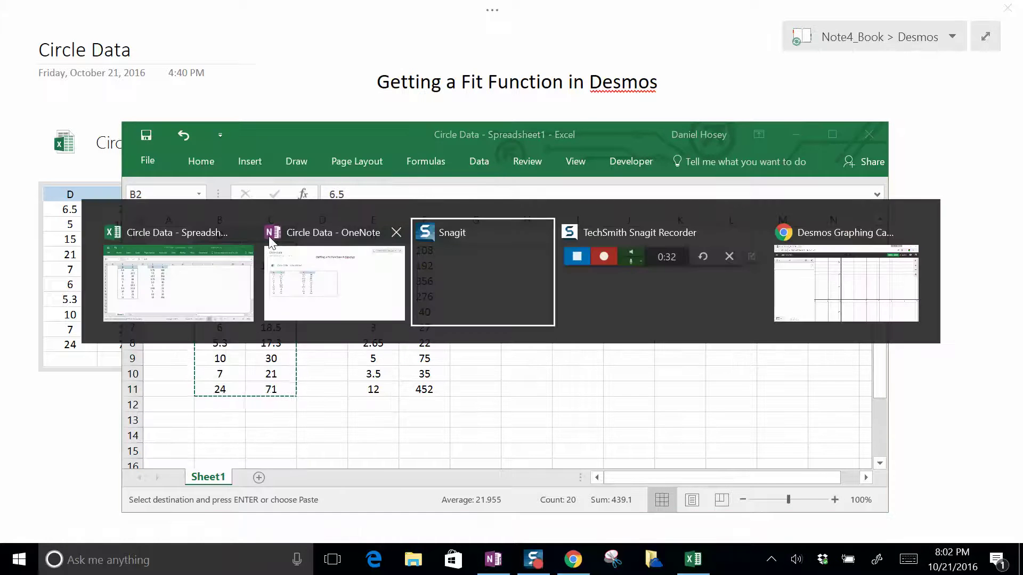
{"action": "key", "text": "alt+Tab"}
{"action": "key", "text": "alt+Tab"}
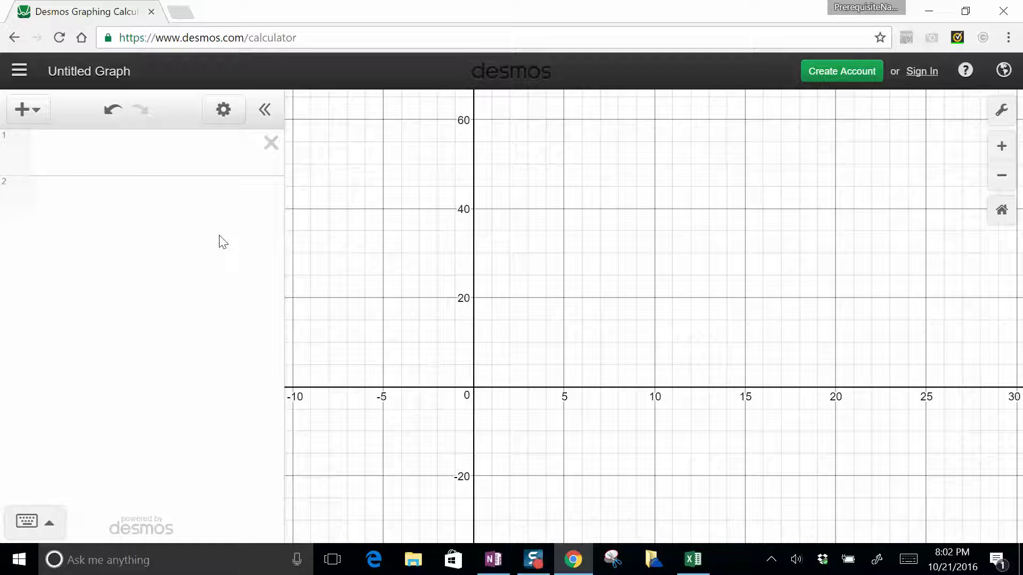
- Paste the copied values as a Desmos table and rename its x1 and y1 columns to D and C
{"action": "left_click", "coordinate": [112, 159]}
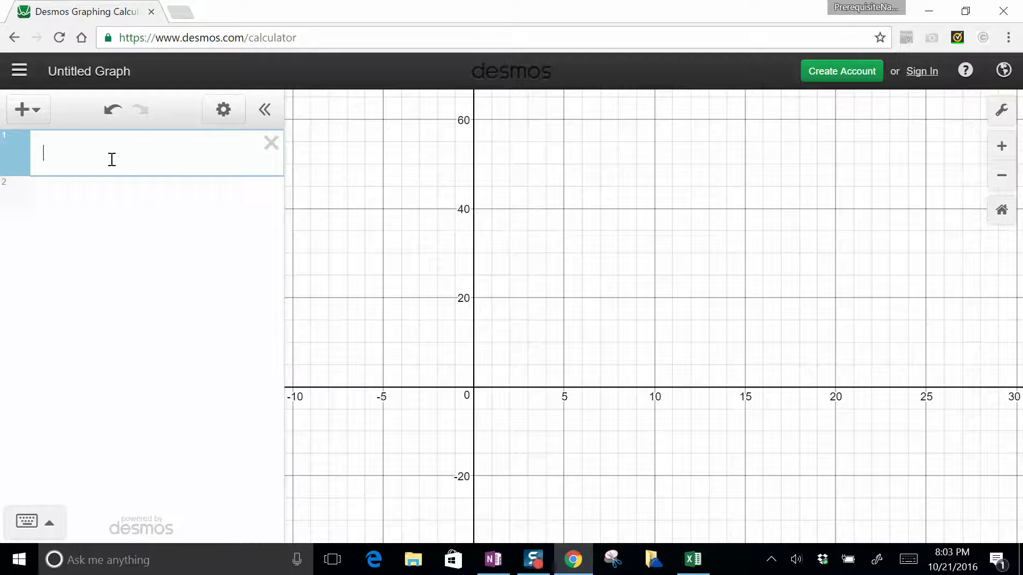
{"action": "key", "text": "ctrl+v"}
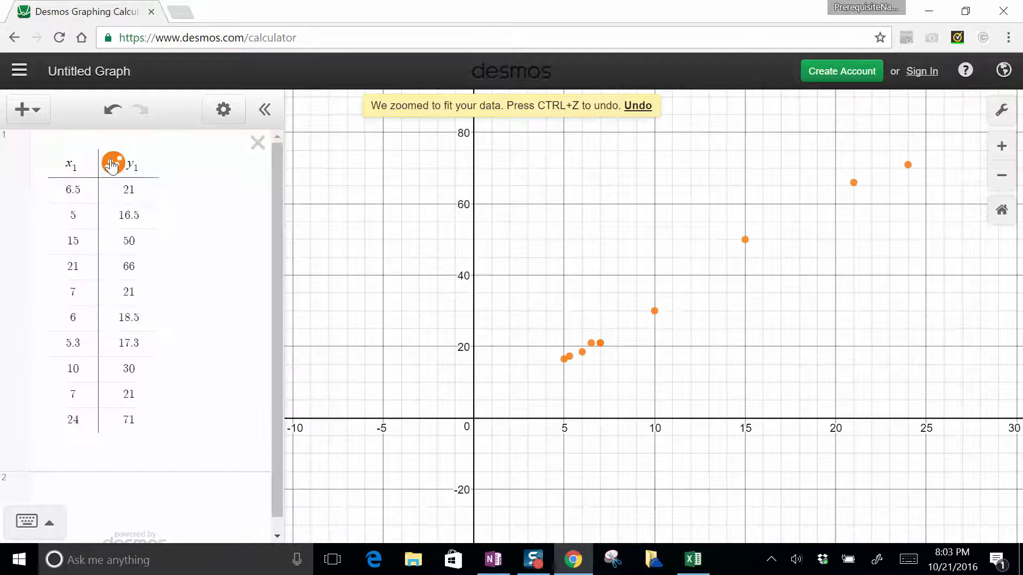
{"action": "double_click", "coordinate": [75, 166]}
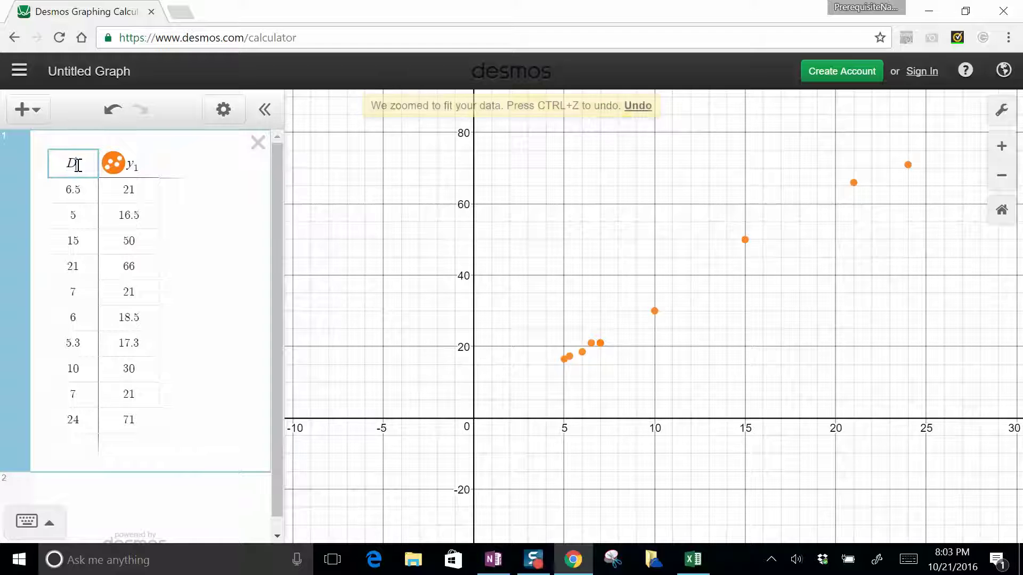
{"action": "type", "text": "D"}
{"action": "left_click", "coordinate": [128, 166]}
{"action": "left_click_drag", "start_coordinate": [128, 167], "coordinate": [139, 167]}
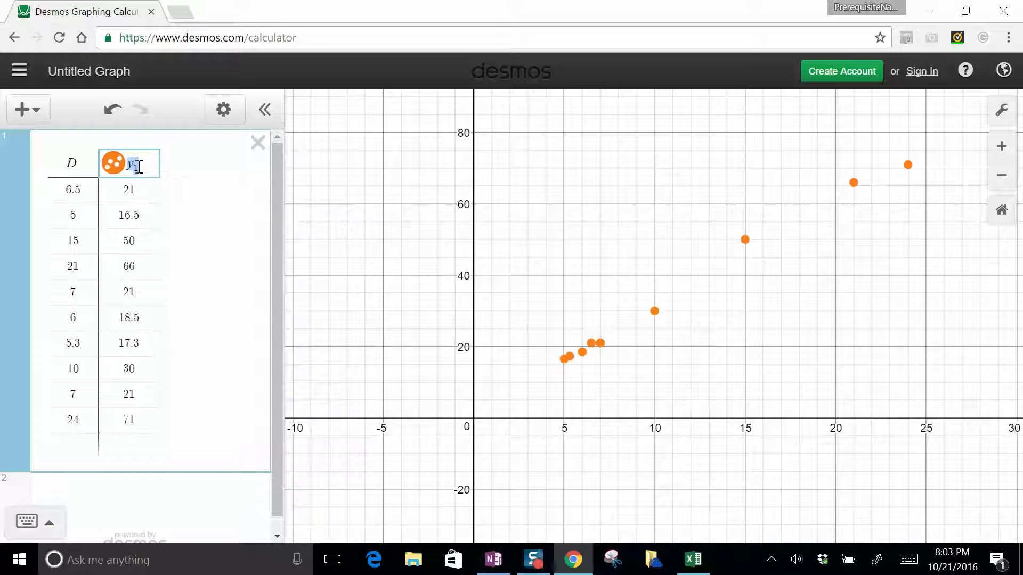
{"action": "type", "text": "C"}
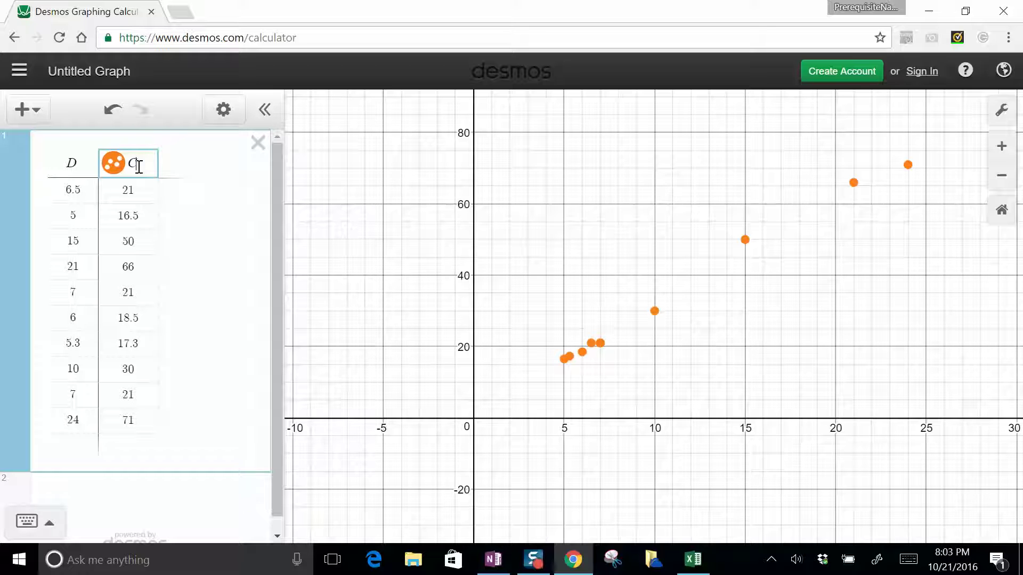
{"action": "left_click", "coordinate": [113, 495]}
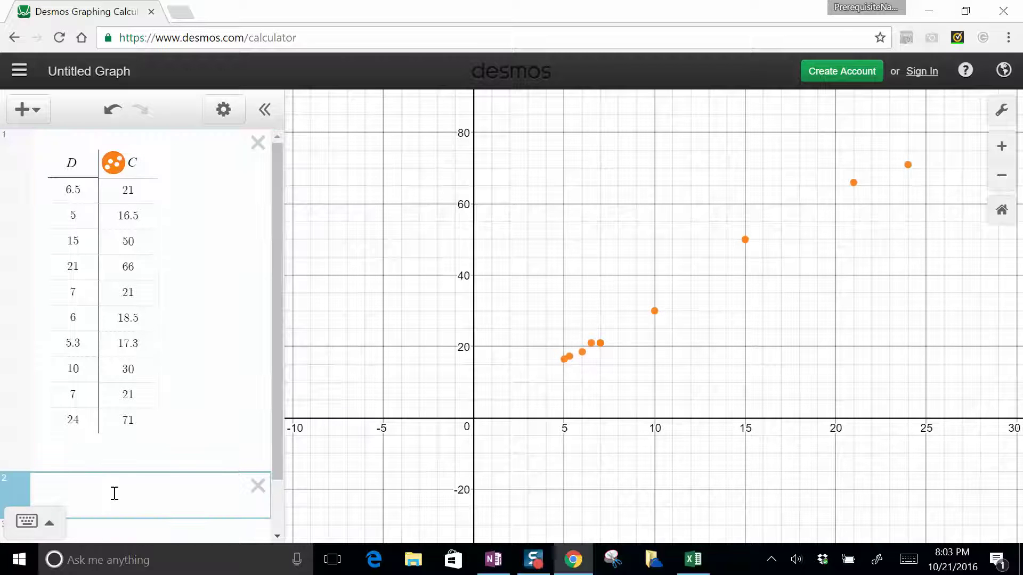
- Enter the regression C ~ πD, producing a fitted line with R² = 0.992
{"action": "type", "text": "C"}
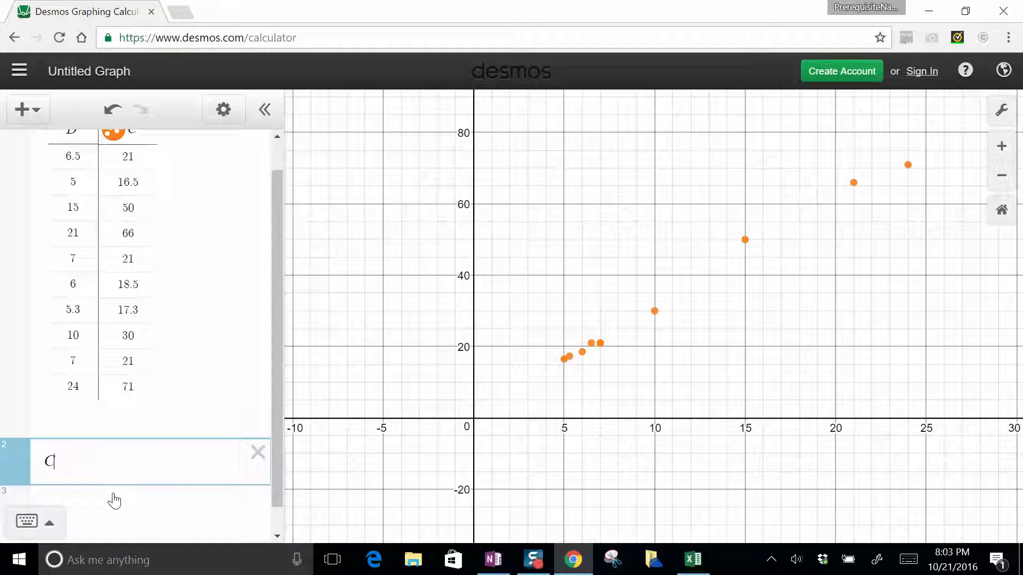
{"action": "type", "text": "=piD"}
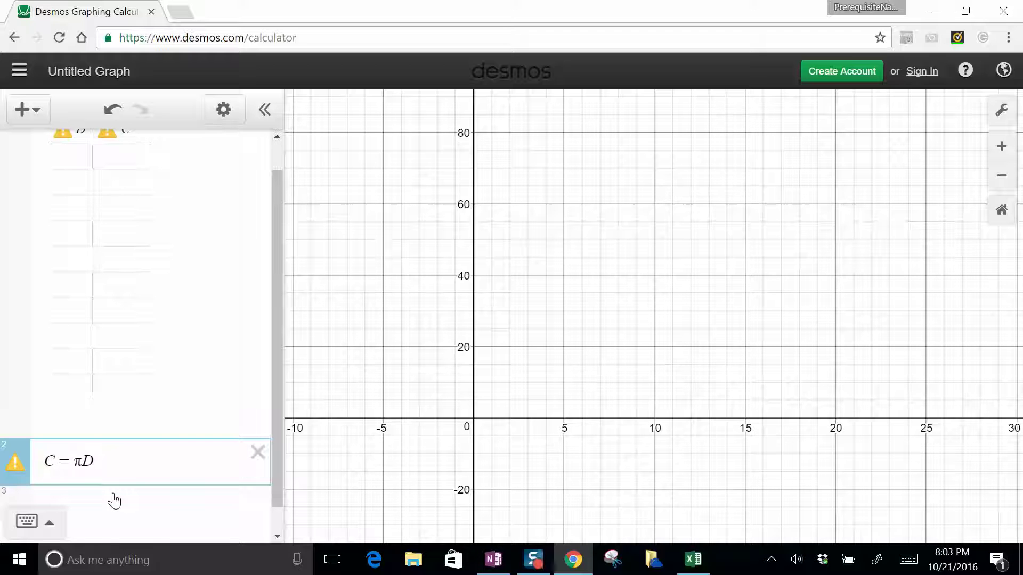
{"action": "key", "text": "Left"}
{"action": "key", "text": "Left"}
{"action": "key", "text": "BackSpace"}
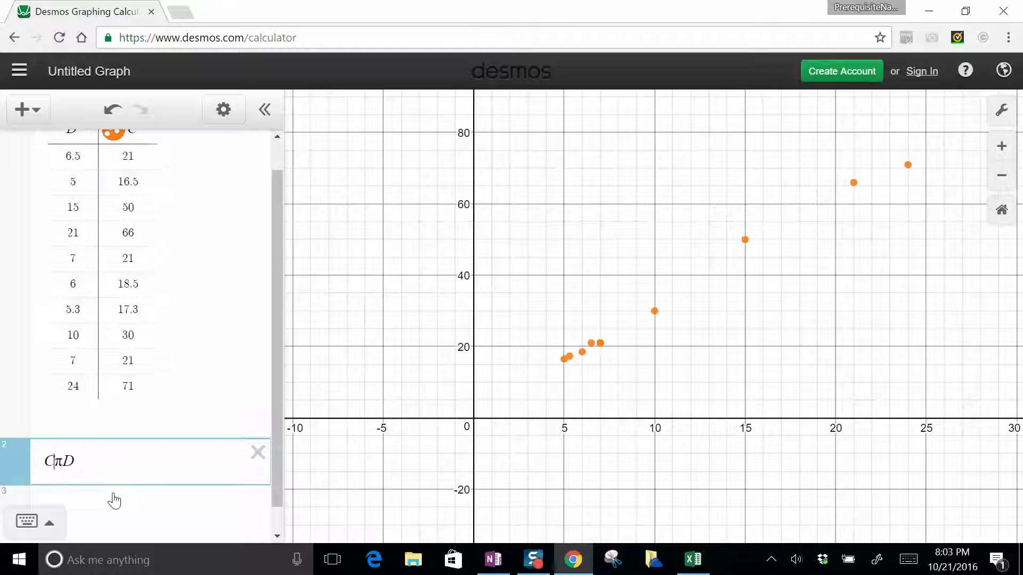
{"action": "type", "text": "~"}
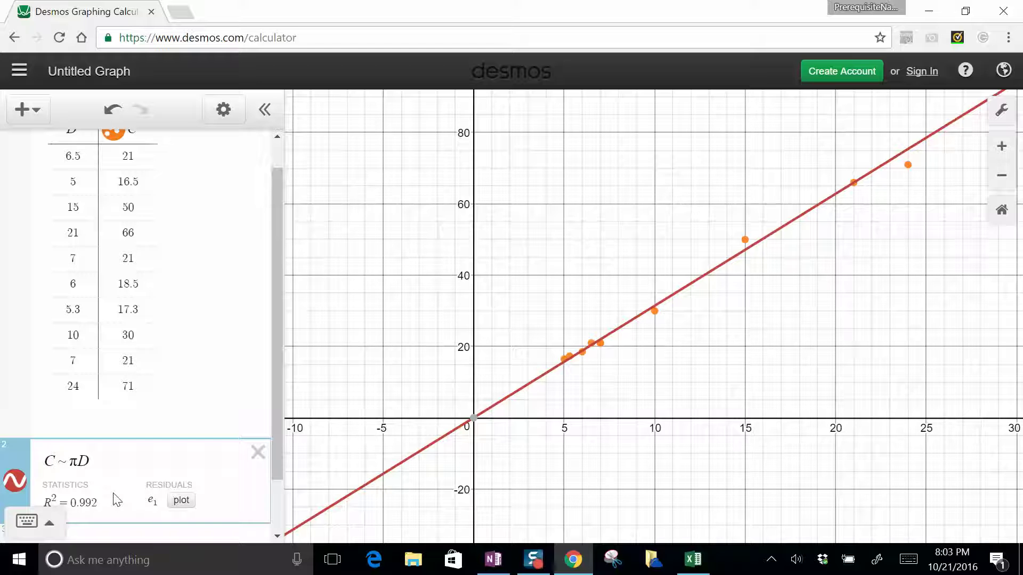
{"action": "scroll", "coordinate": [117, 500], "scroll_direction": "down", "scroll_amount": 2}
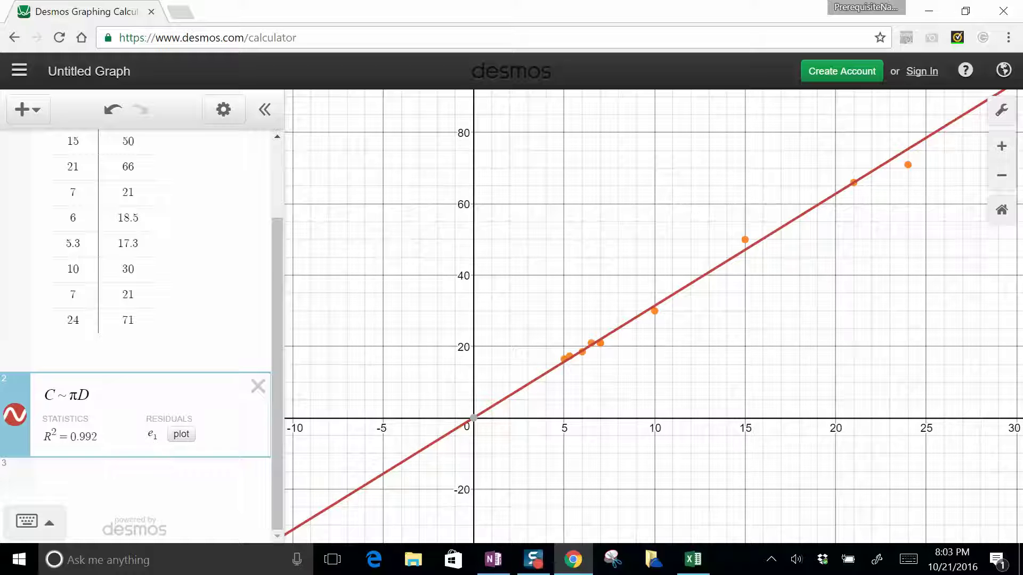
- Replace π with a fitted parameter m, giving C ~ mD with m = 3.0902 and R² = 0.993
{"action": "key", "text": "Delete"}
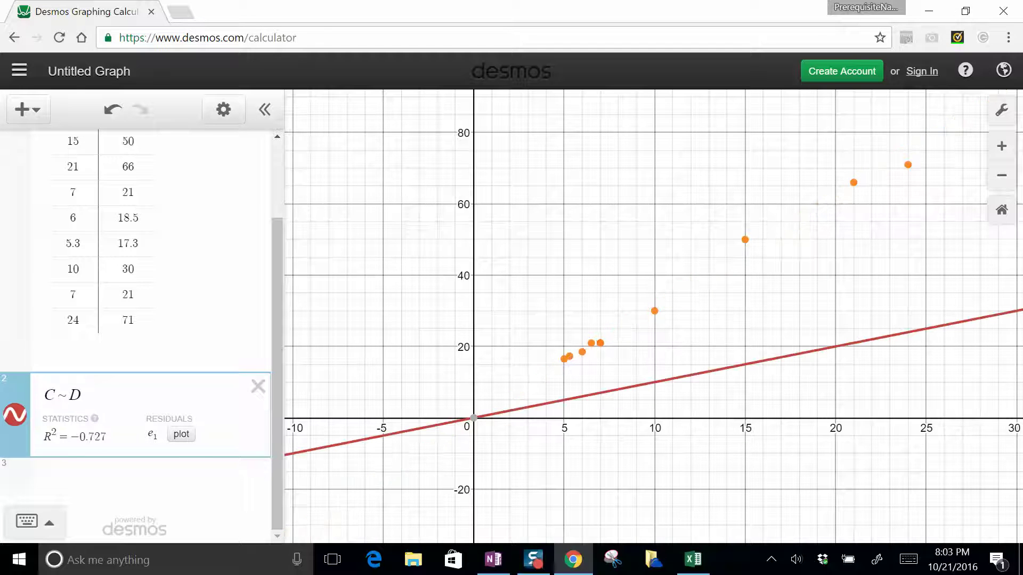
{"action": "type", "text": "m"}
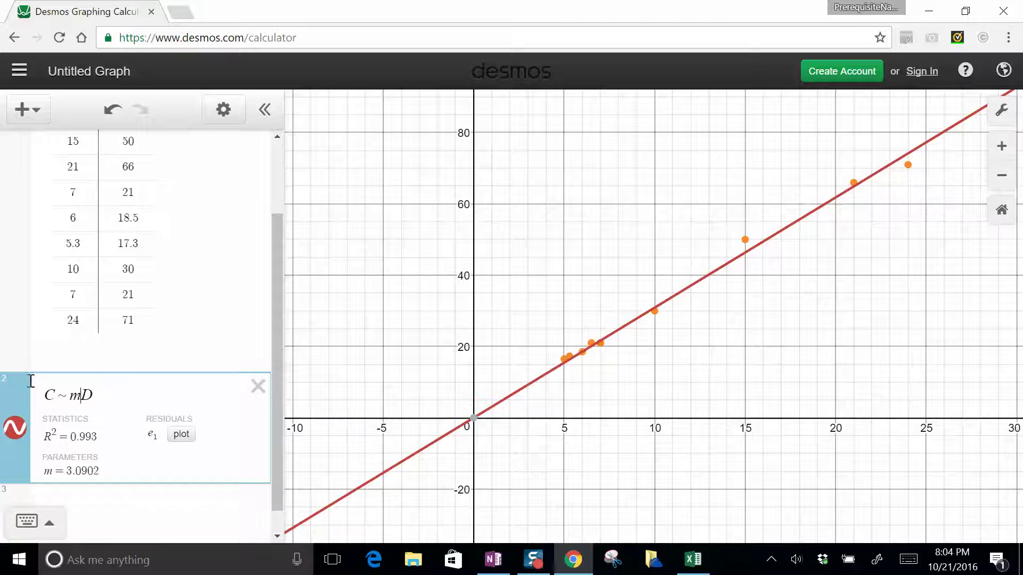
- Hide the C ~ mD regression line and copy the R and A values in Excel
{"action": "left_click", "coordinate": [15, 427]}
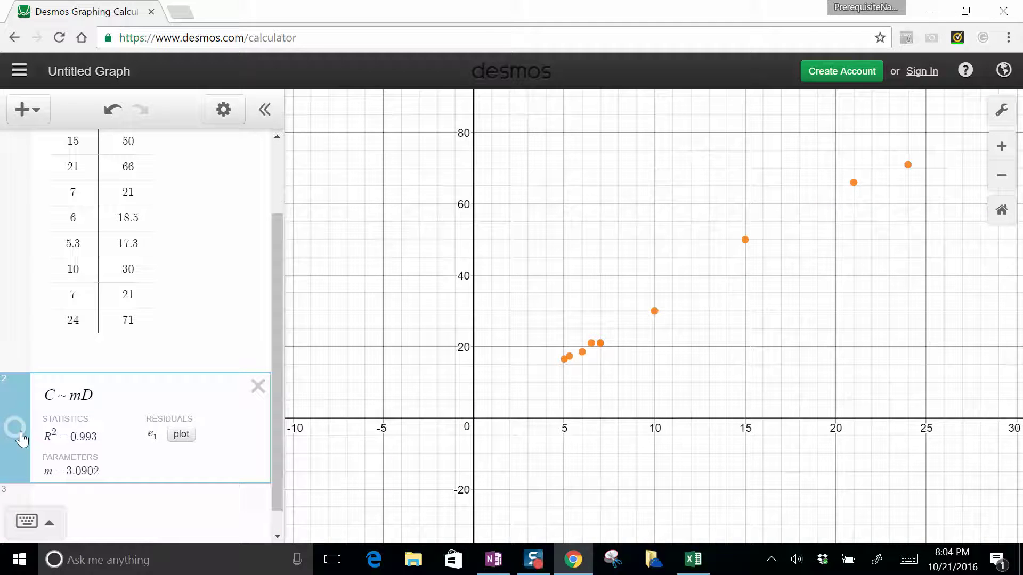
{"action": "key", "text": "alt+Tab"}
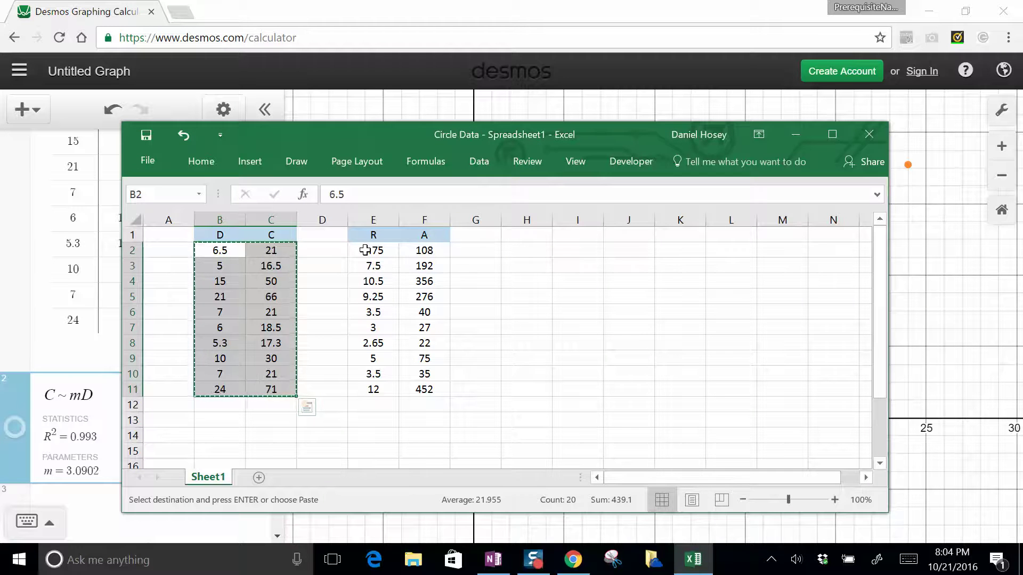
{"action": "left_click_drag", "start_coordinate": [356, 250], "coordinate": [413, 386]}
{"action": "right_click", "coordinate": [390, 269]}
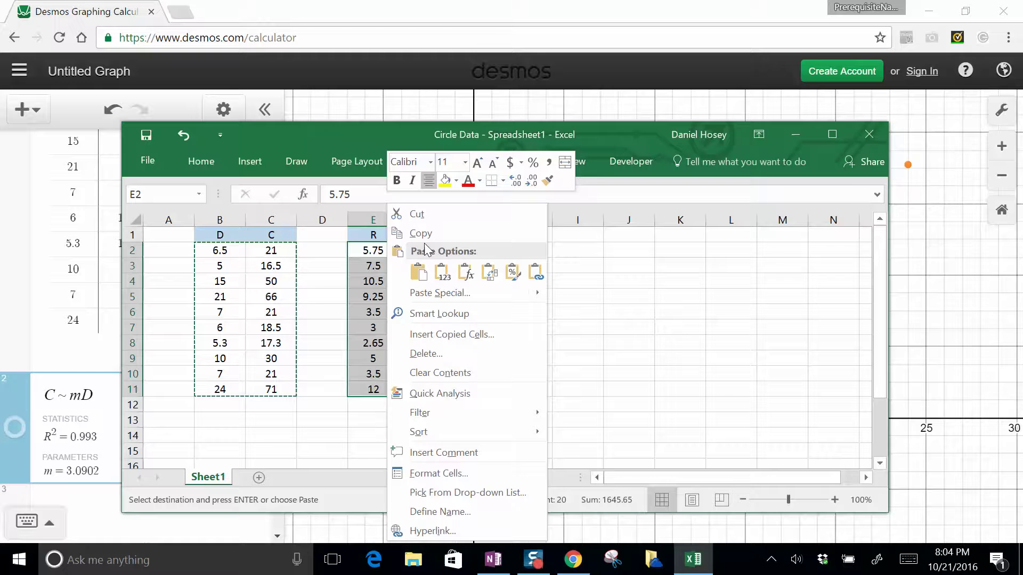
{"action": "left_click", "coordinate": [419, 272]}
- Return to the Desmos graph window and place the cursor in the empty third expression
{"action": "key", "text": "alt+Tab"}
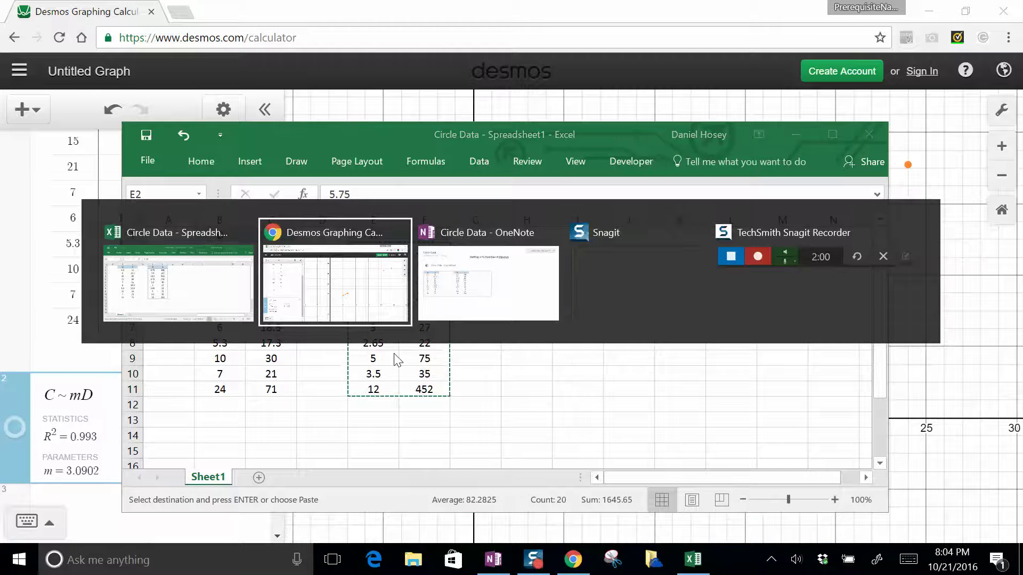
{"action": "key", "text": "Tab"}
{"action": "key", "text": "Tab"}
{"action": "key", "text": "Tab"}
{"action": "key", "text": "Tab"}
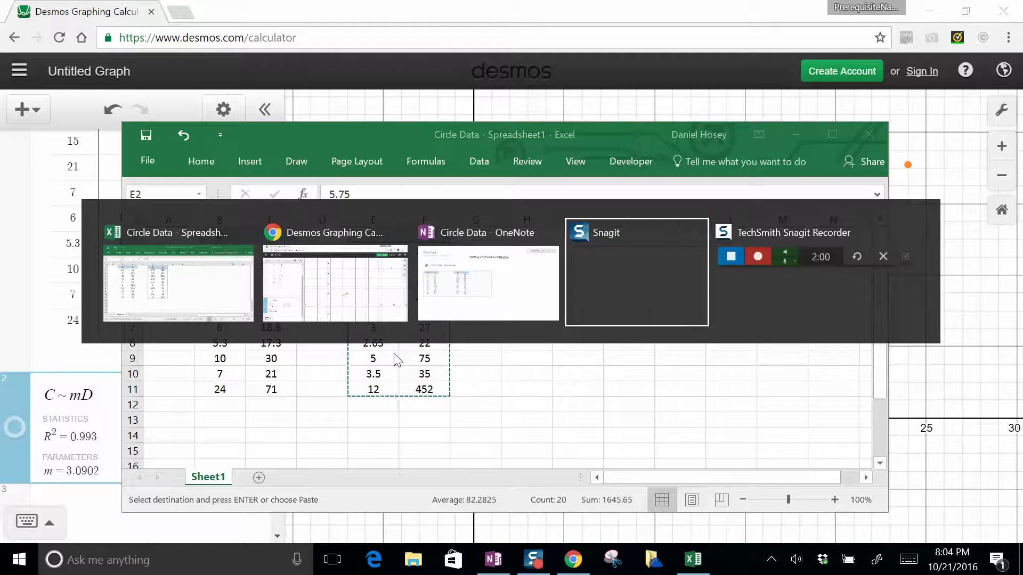
{"action": "key", "text": "Tab"}
{"action": "key", "text": "Tab"}
{"action": "key", "text": "Tab"}
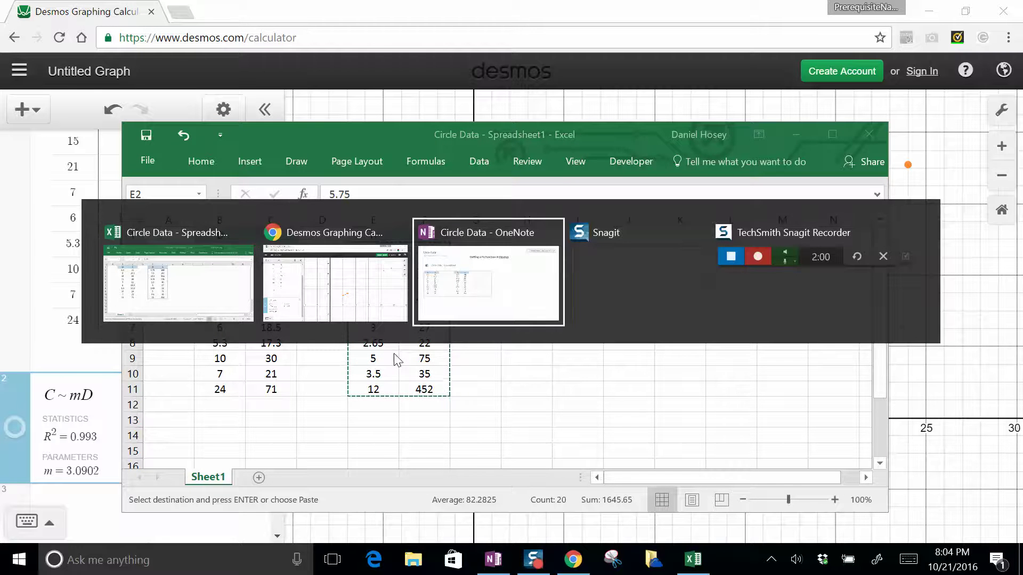
{"action": "key", "text": "alt+Tab"}
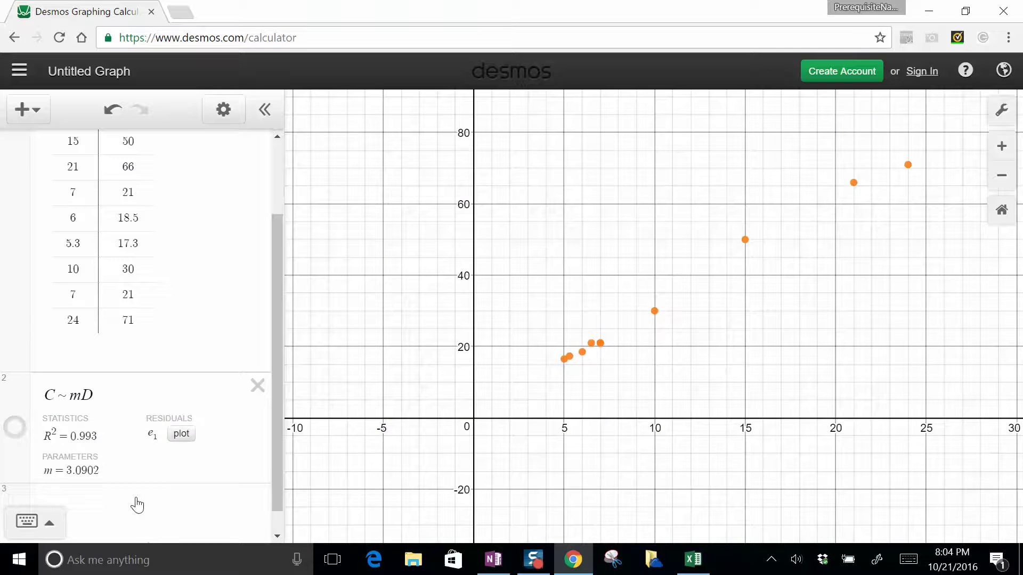
{"action": "left_click", "coordinate": [138, 504]}
- Paste the R and A values as a second table and rename its x2 and y2 columns to R and A
{"action": "key", "text": "ctrl+v"}
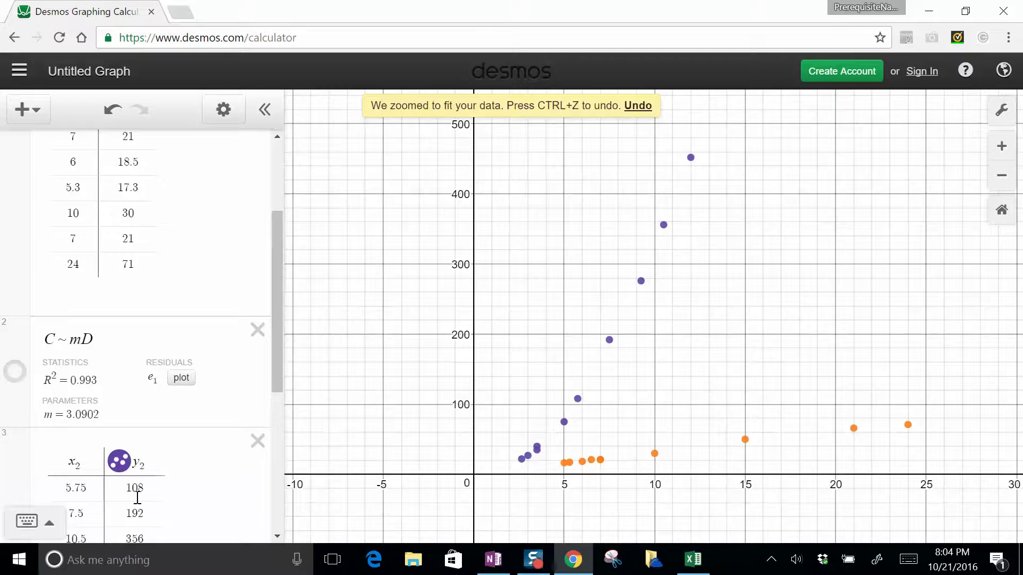
{"action": "left_click", "coordinate": [87, 459]}
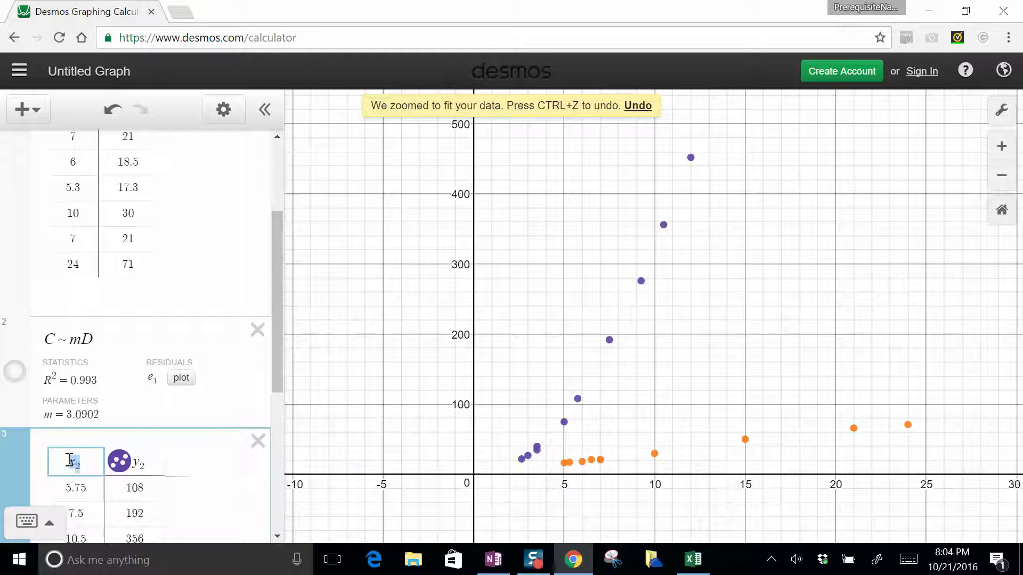
{"action": "type", "text": "R"}
{"action": "key", "text": "Tab"}
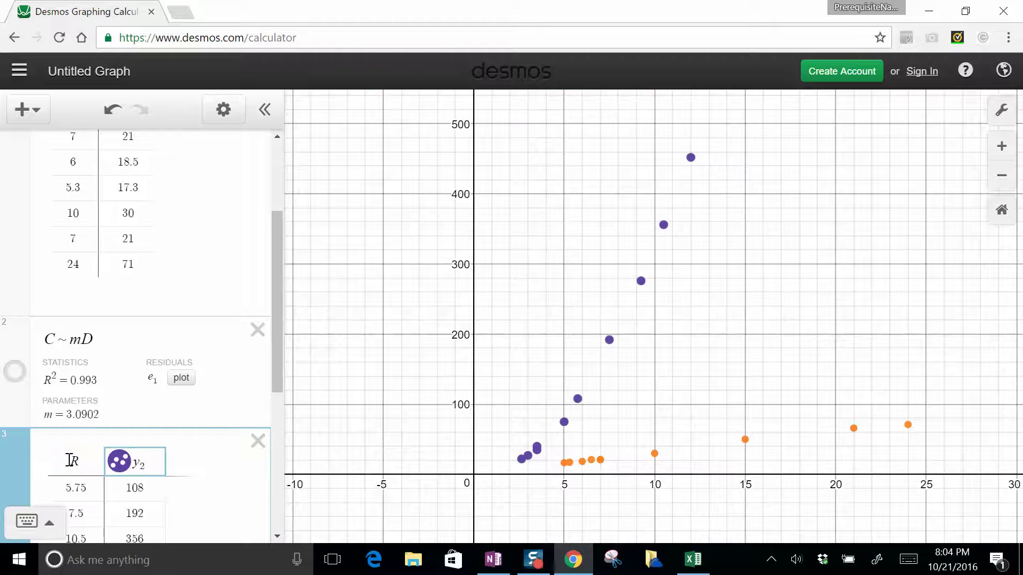
{"action": "key", "text": "BackSpace"}
{"action": "key", "text": "BackSpace"}
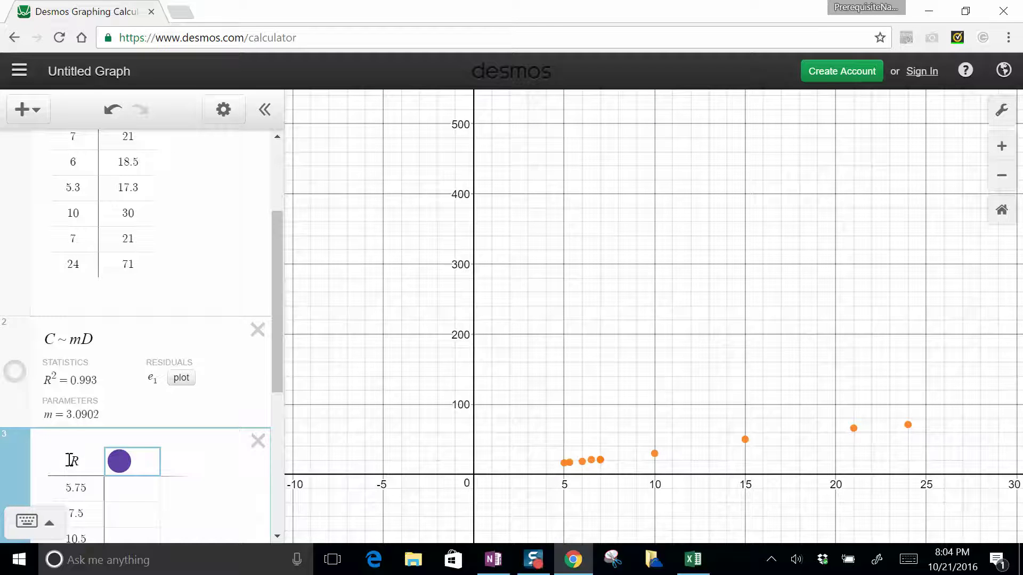
{"action": "type", "text": "A"}
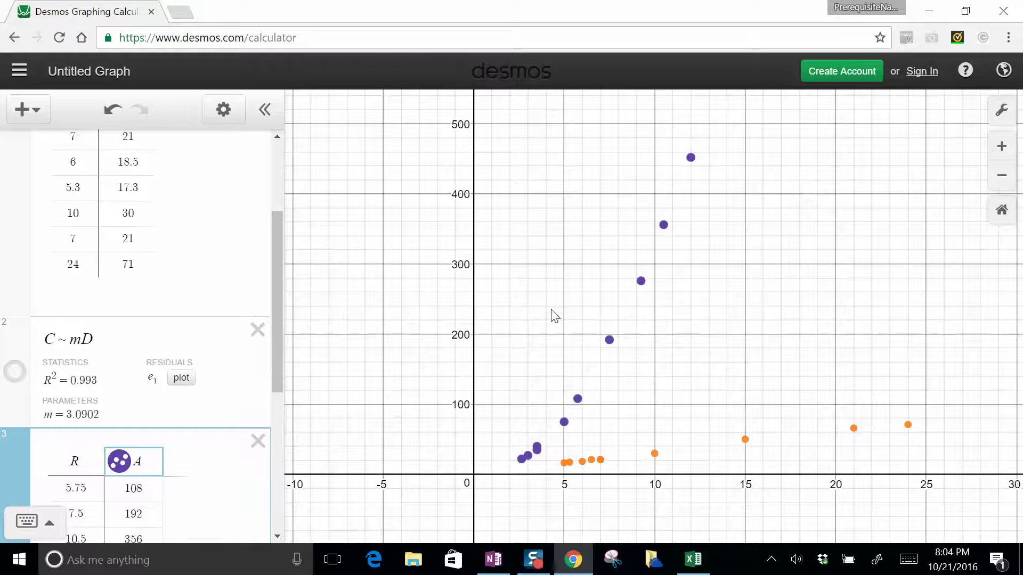
{"action": "scroll", "coordinate": [558, 308], "scroll_direction": "down", "scroll_amount": 1}
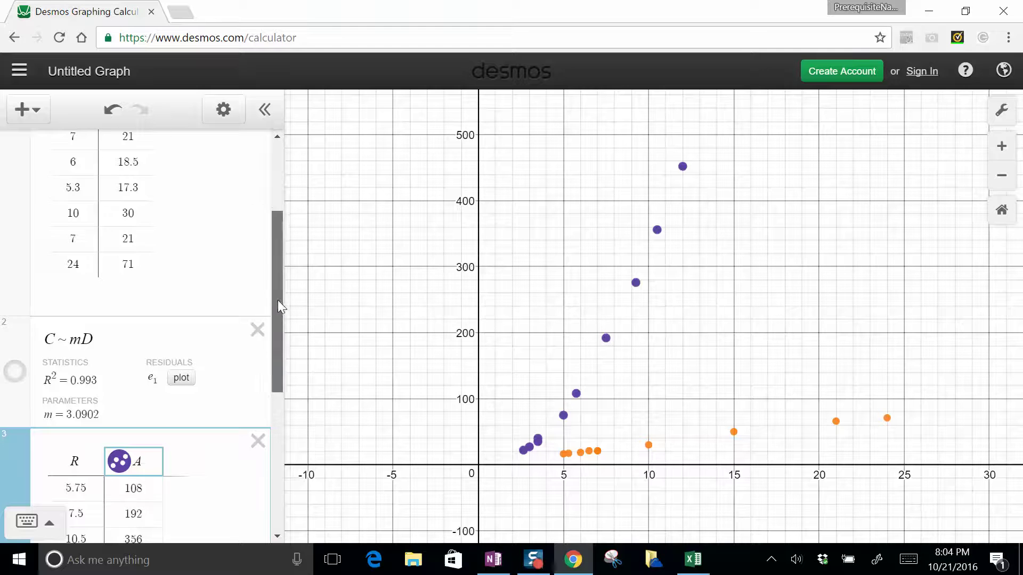
{"action": "left_click_drag", "start_coordinate": [277, 299], "coordinate": [282, 379]}
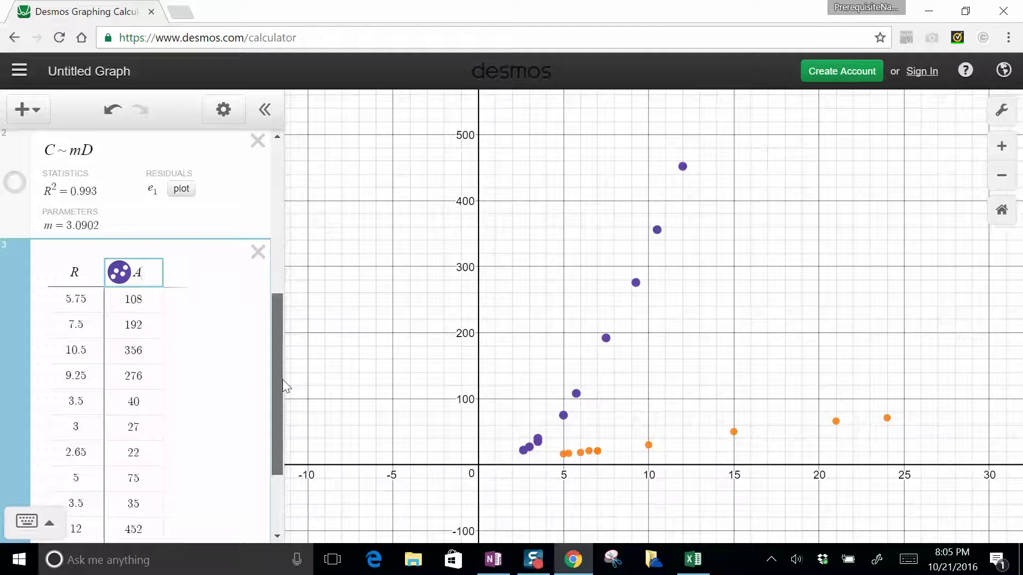
{"action": "left_click_drag", "start_coordinate": [282, 379], "coordinate": [280, 437]}
{"action": "left_click", "coordinate": [211, 479]}
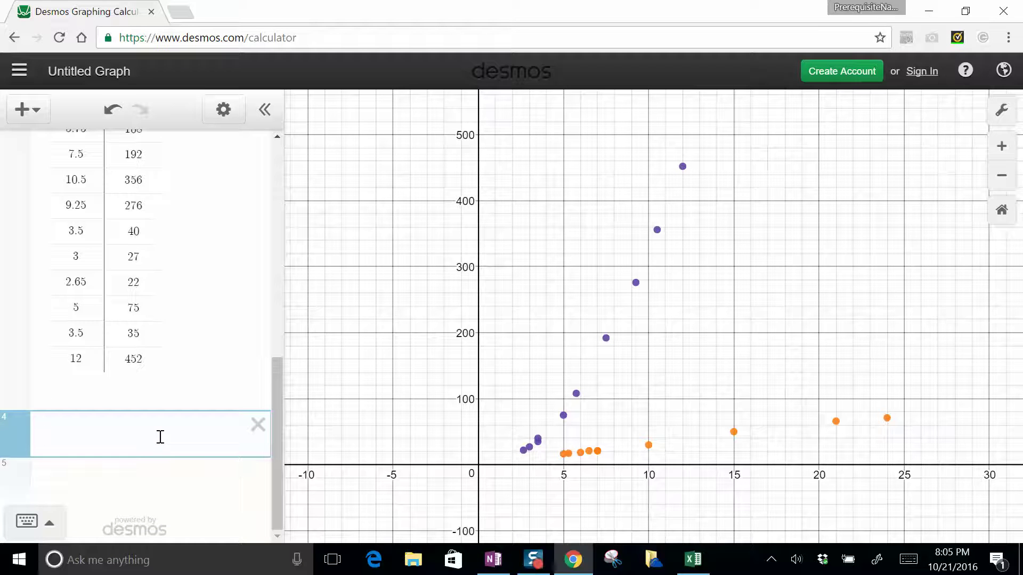
- Enter A = πR², then edit it into the regression A ~ mR² (m = 3.1964, R² = 0.999)
{"action": "type", "text": "A"}
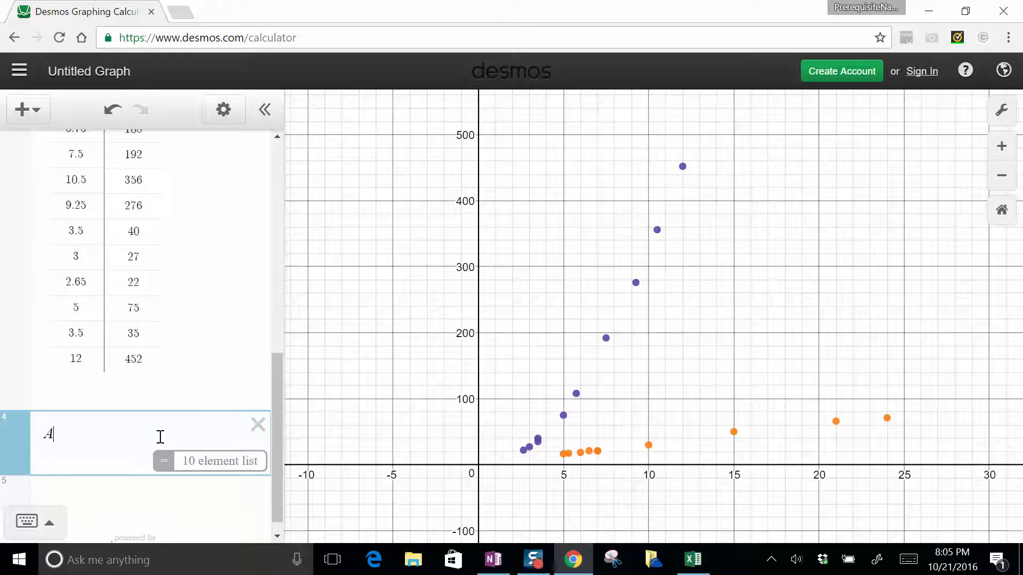
{"action": "type", "text": "=pi"}
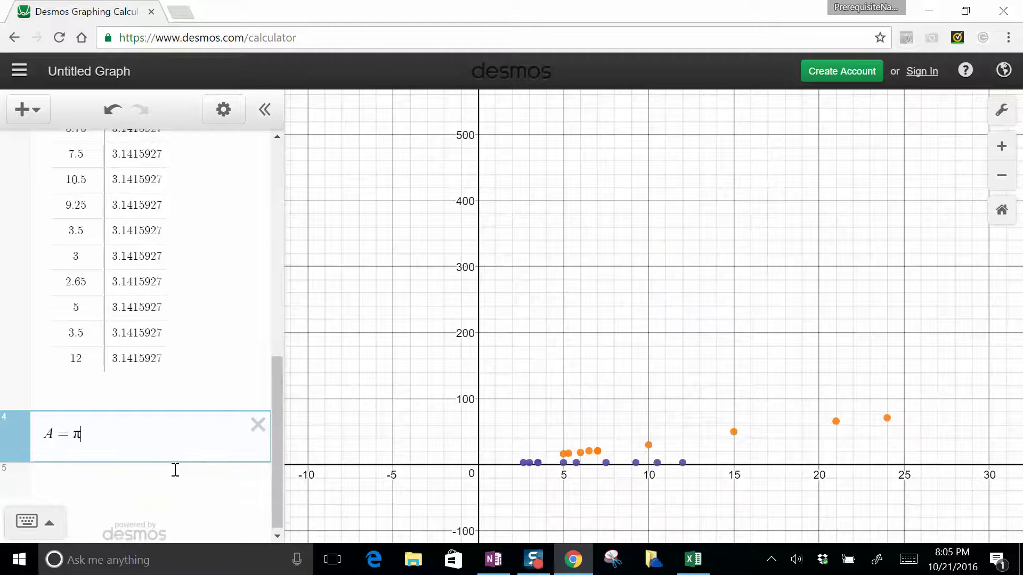
{"action": "type", "text": "R^2"}
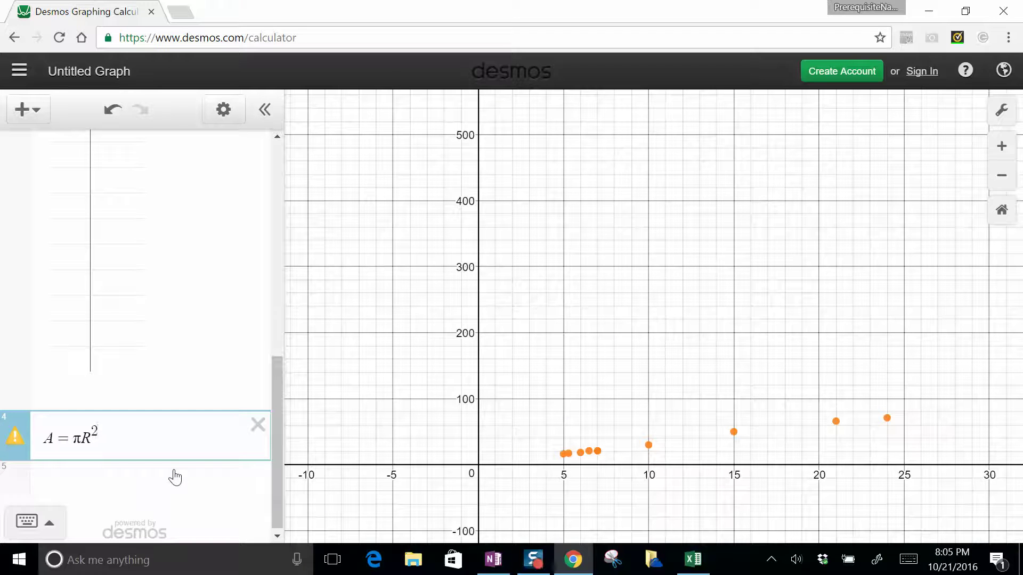
{"action": "key", "text": "Left"}
{"action": "key", "text": "Left"}
{"action": "key", "text": "BackSpace"}
{"action": "type", "text": "m"}
{"action": "key", "text": "Left"}
{"action": "key", "text": "BackSpace"}
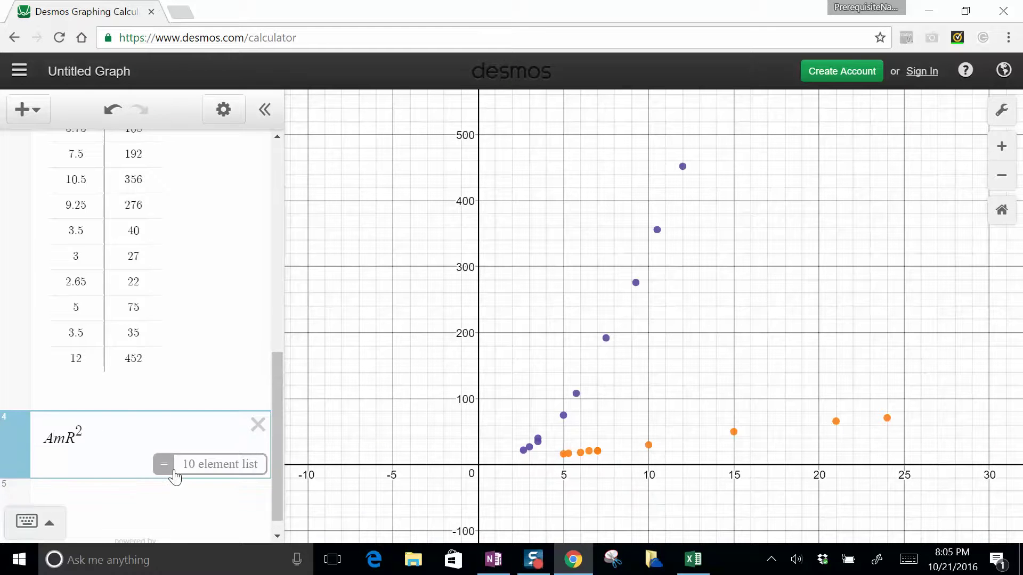
{"action": "type", "text": "~"}
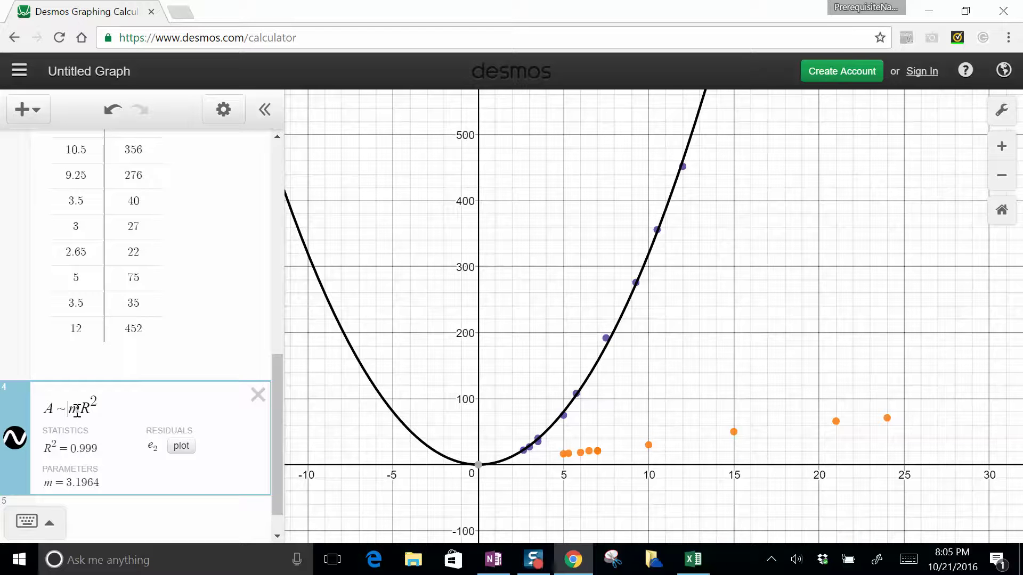
{"action": "left_click", "coordinate": [91, 401]}
- Swap the exponent 2 for n to fit A ~ mR^n (m = 3.527, n = 1.9578), hiding the curve
{"action": "key", "text": "Delete"}
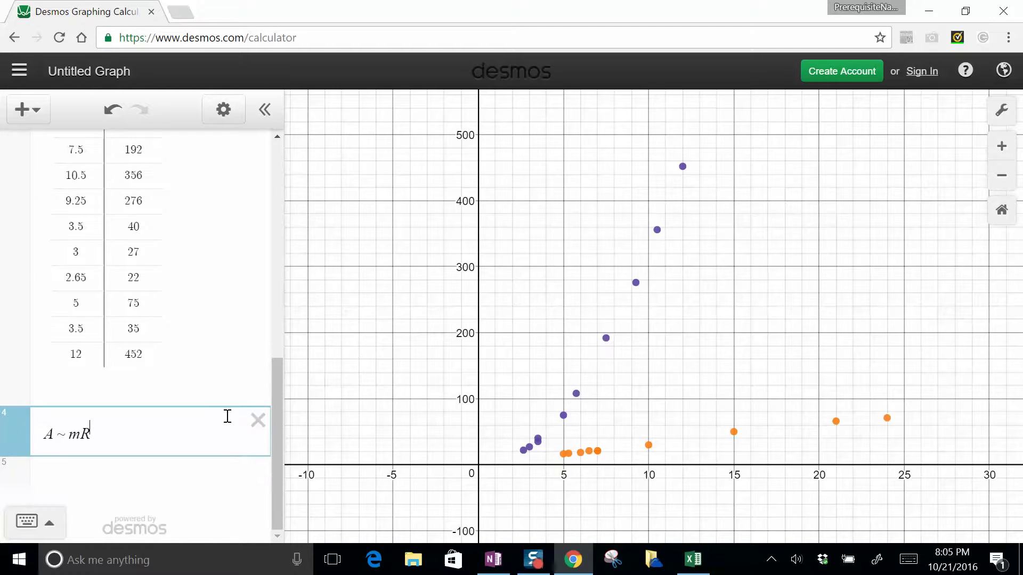
{"action": "type", "text": "^n"}
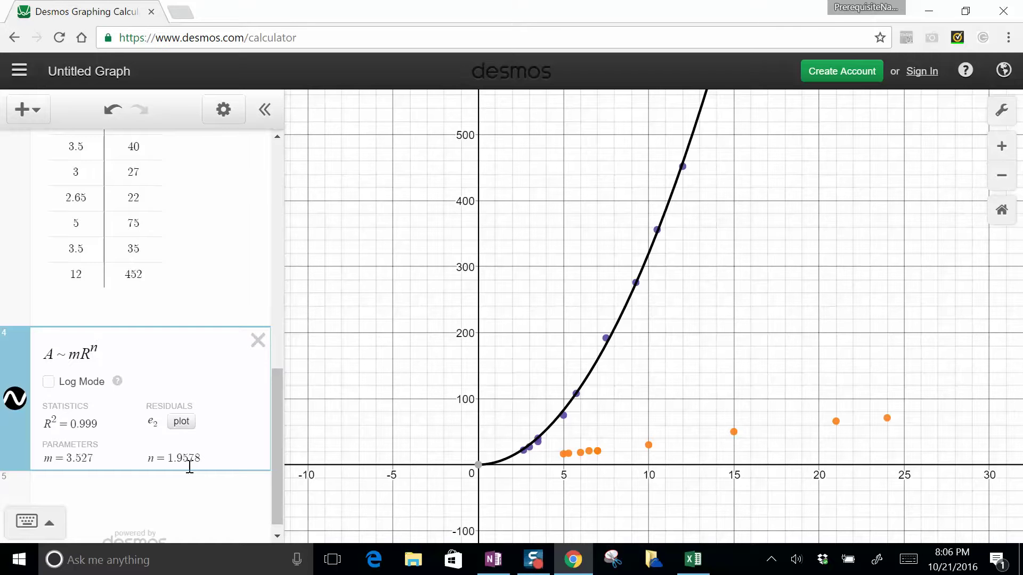
{"action": "left_click", "coordinate": [19, 398]}
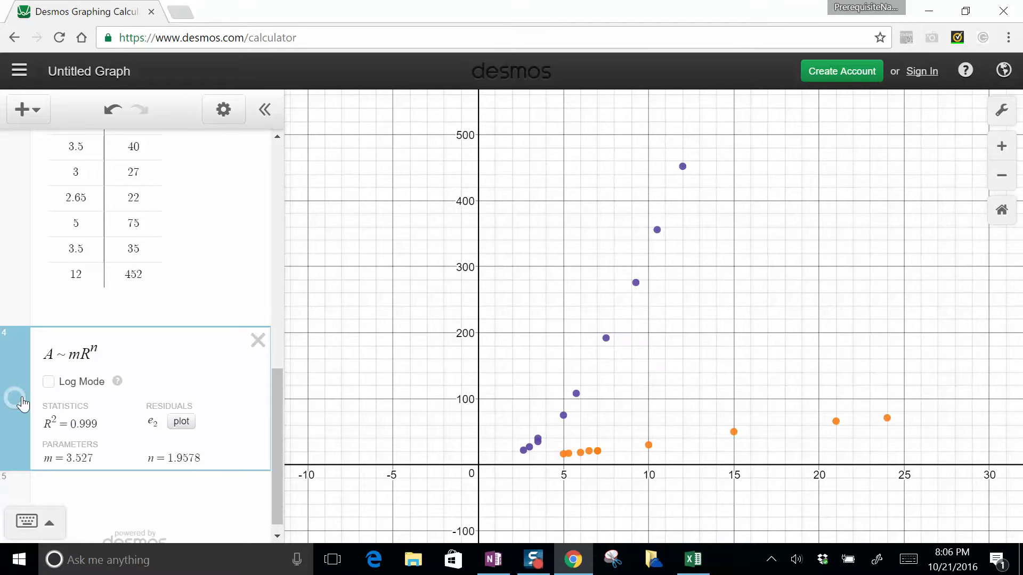
- Briefly show the A ~ mR^n power curve again, then hide it
{"action": "left_click", "coordinate": [19, 400]}
{"action": "left_click", "coordinate": [19, 399]}
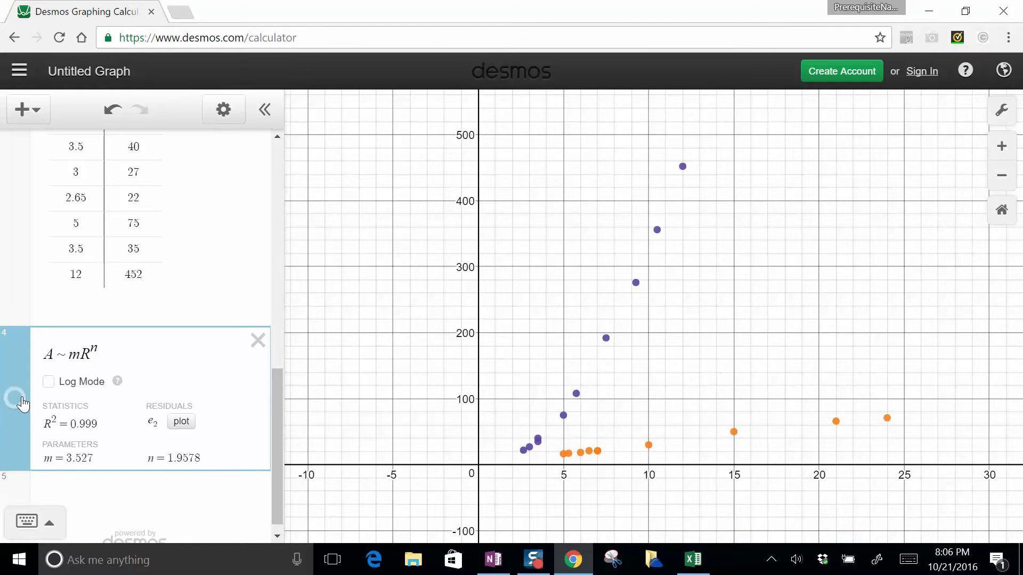